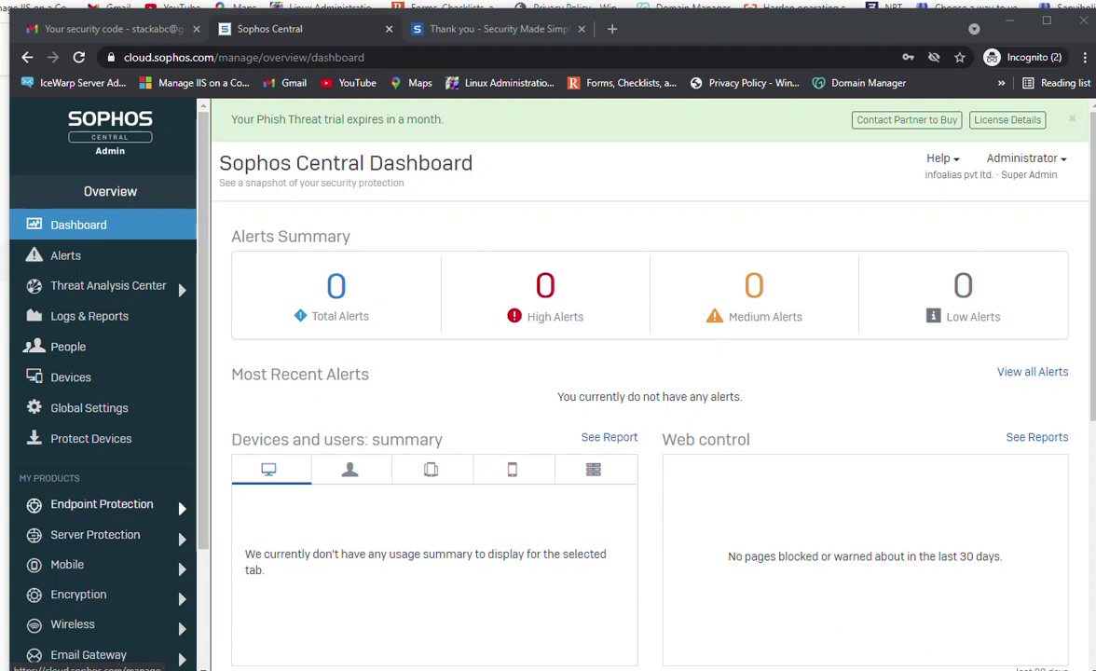
- Download the Endpoint Protection installer with the Sophos Intercept X Advanced with EDR and Device Encryption components
click(102, 504)
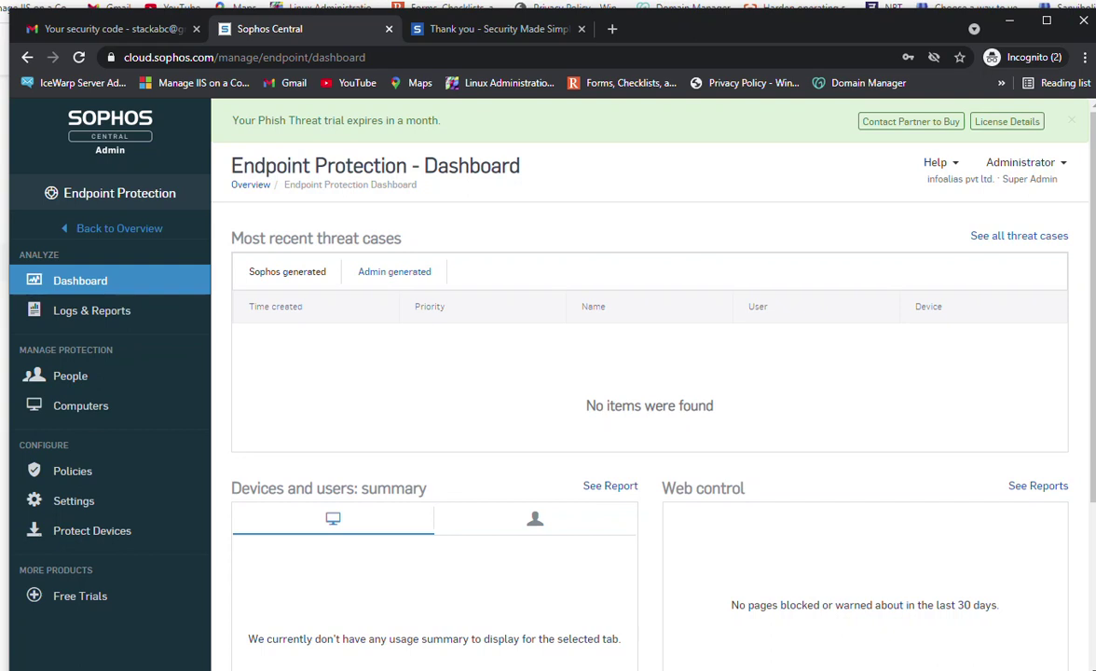
scroll(649, 373, down, 5)
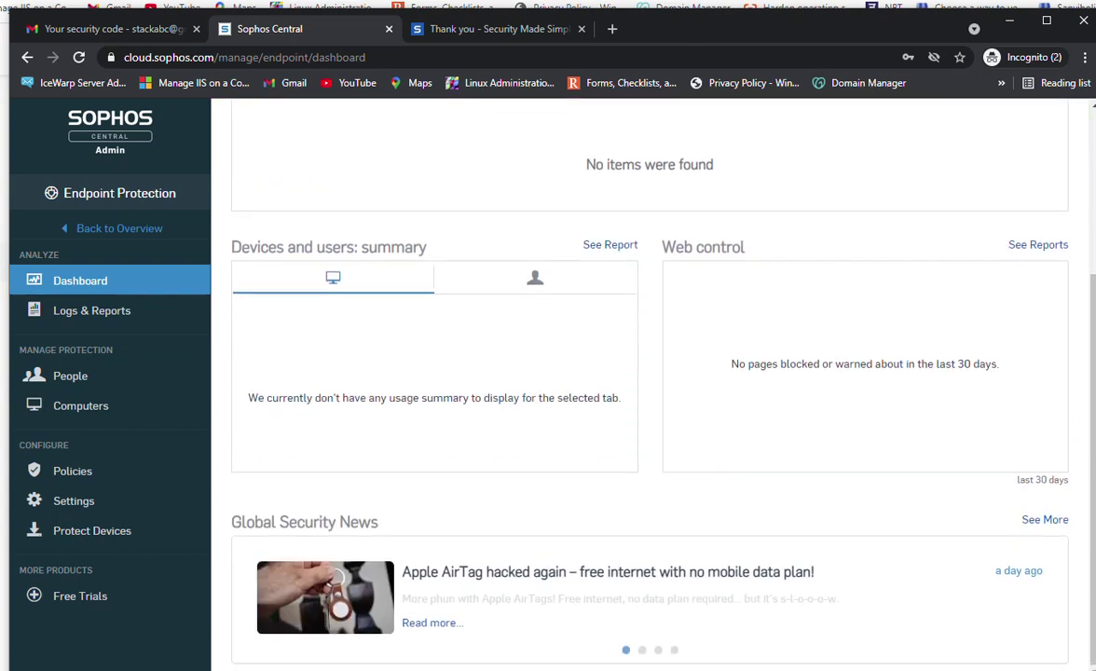
scroll(649, 373, up, 4)
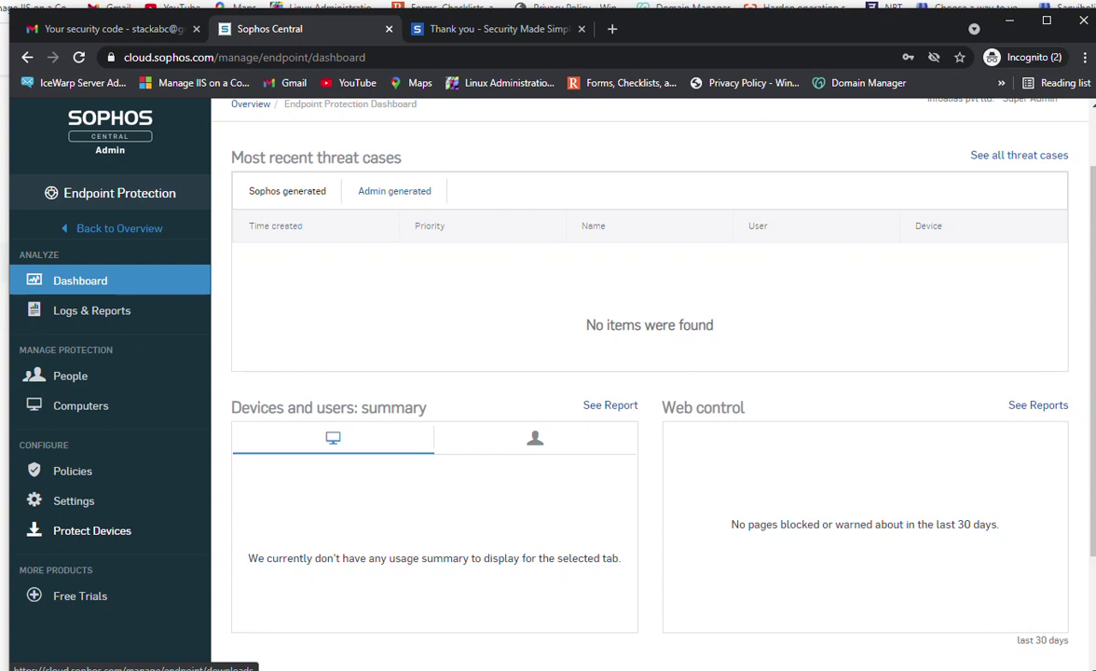
click(93, 530)
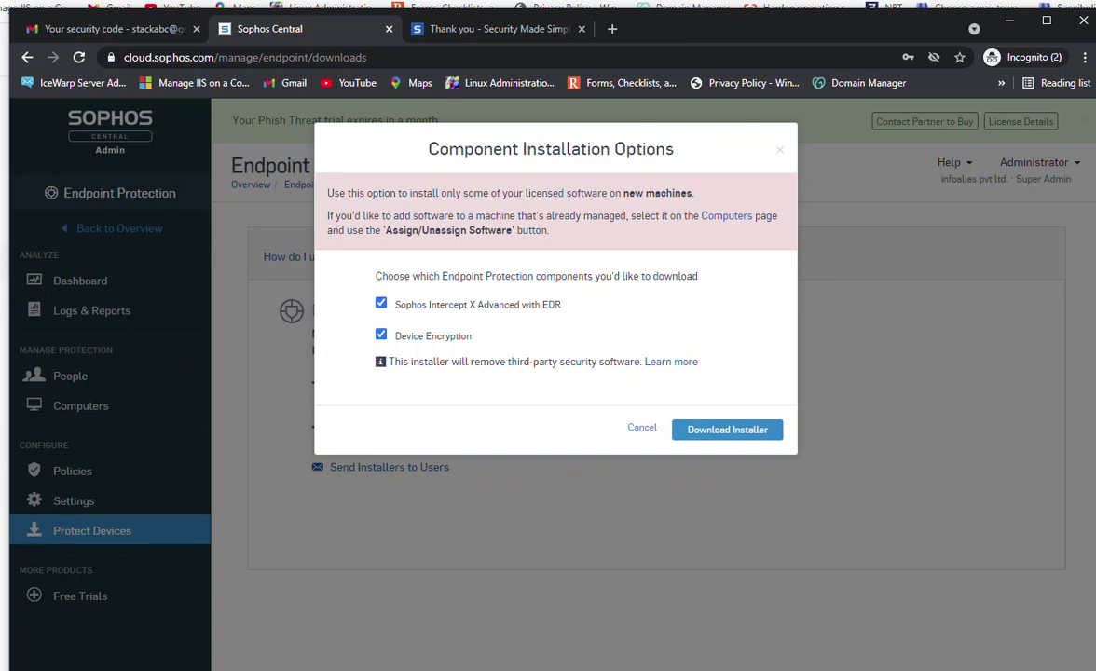
click(727, 430)
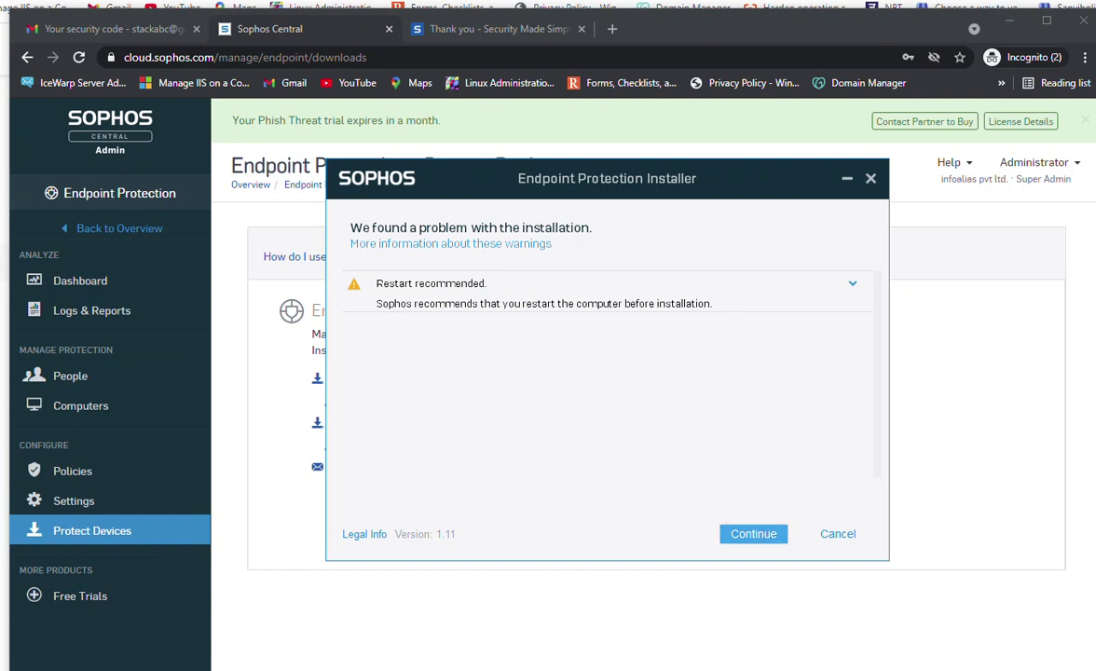
- Proceed past the restart recommendation and install Device Encryption and Intercept X Advanced with EDR on the computer
click(753, 533)
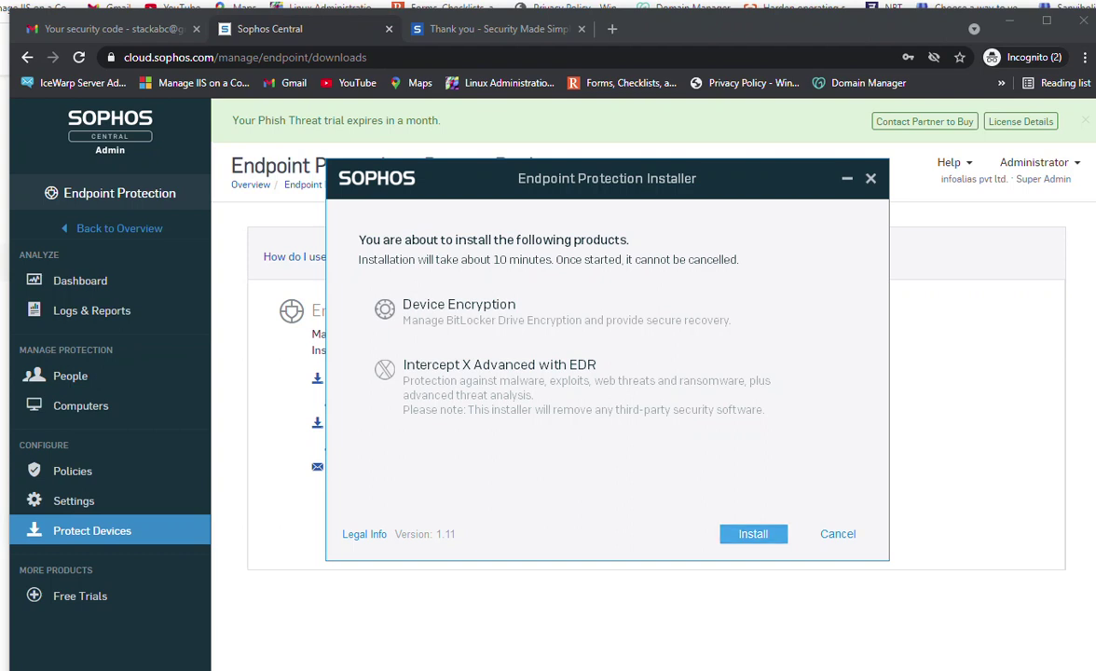
key(Return)
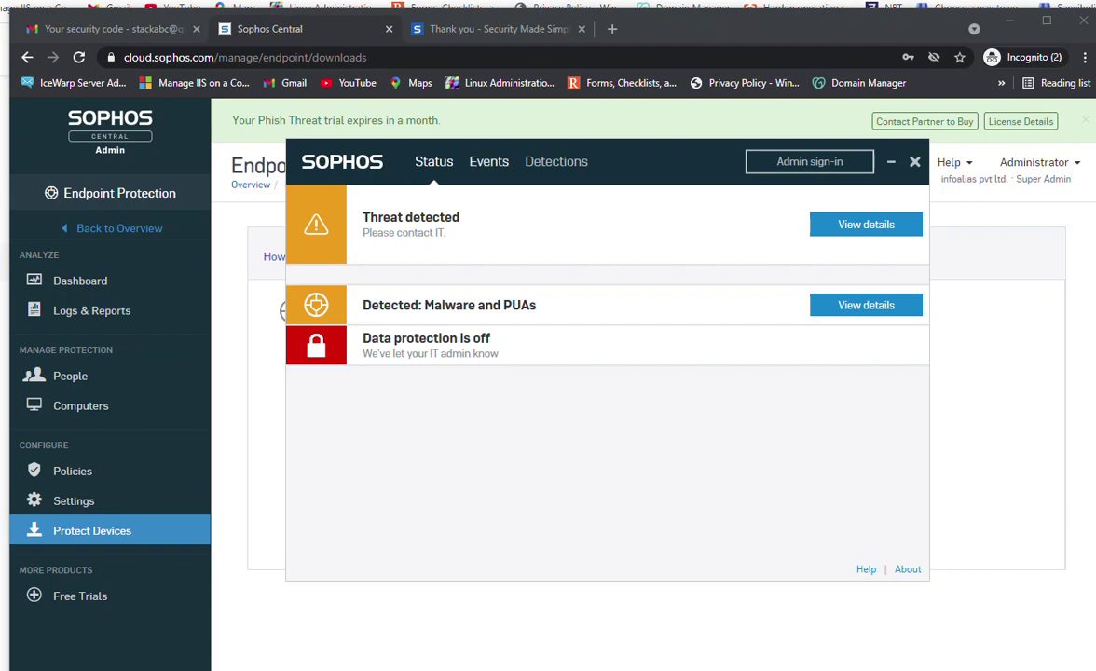
- Review the events, the detections and the admin sign-in page in the local Sophos agent
click(488, 162)
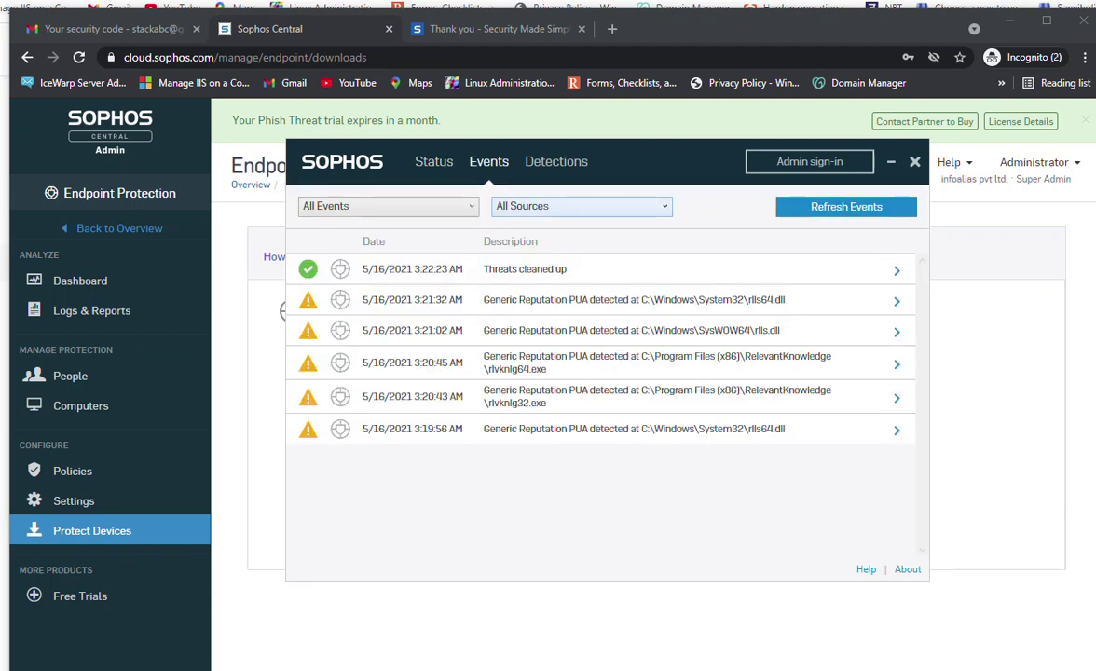
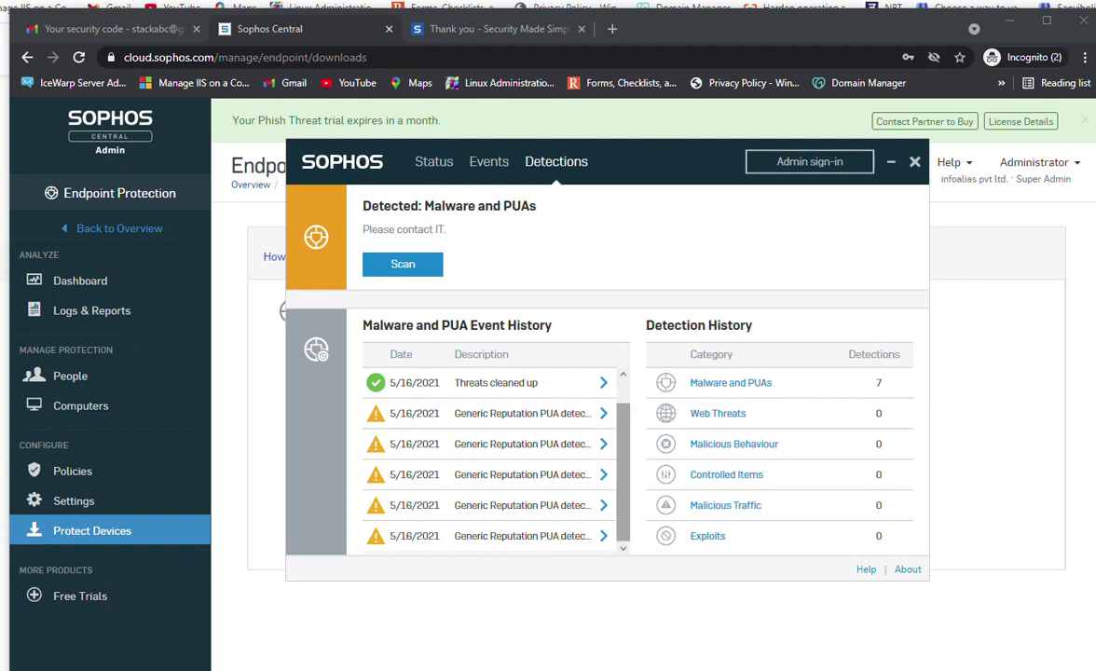
scroll(623, 457, up, 1)
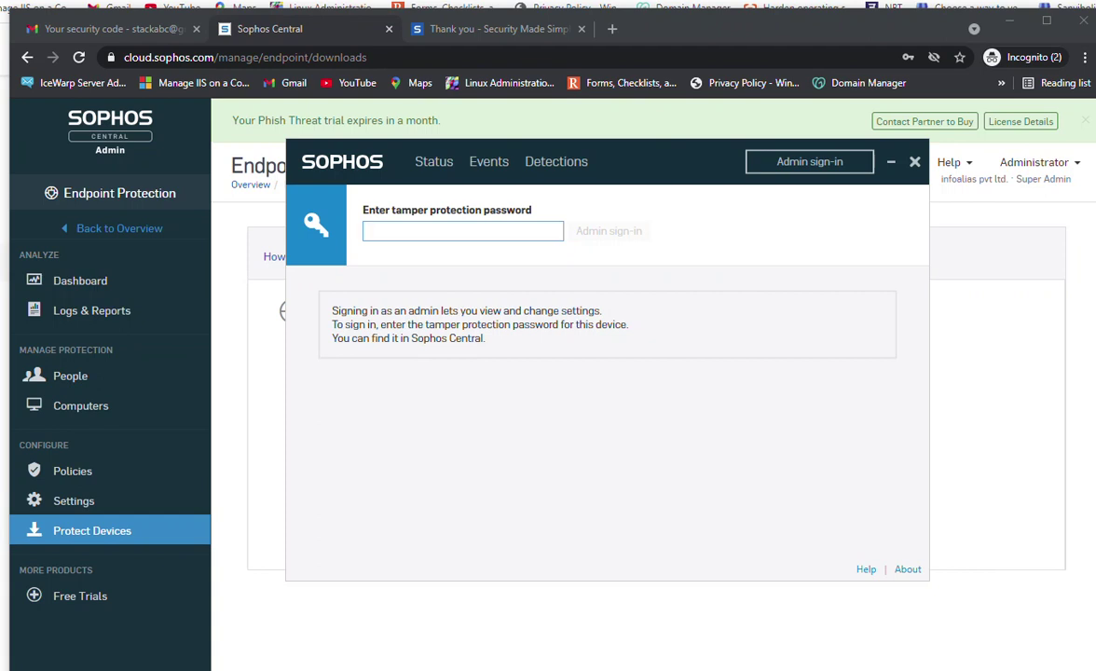
key(Escape)
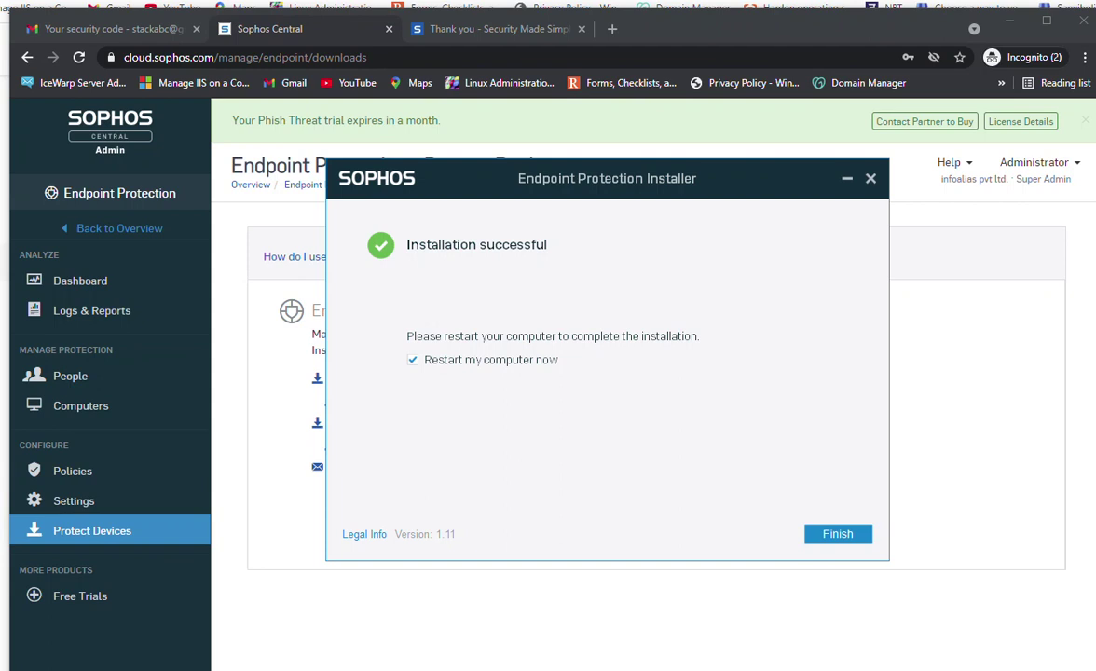
- Finish the Endpoint Protection installation with the immediate computer restart turned off
click(413, 360)
click(838, 533)
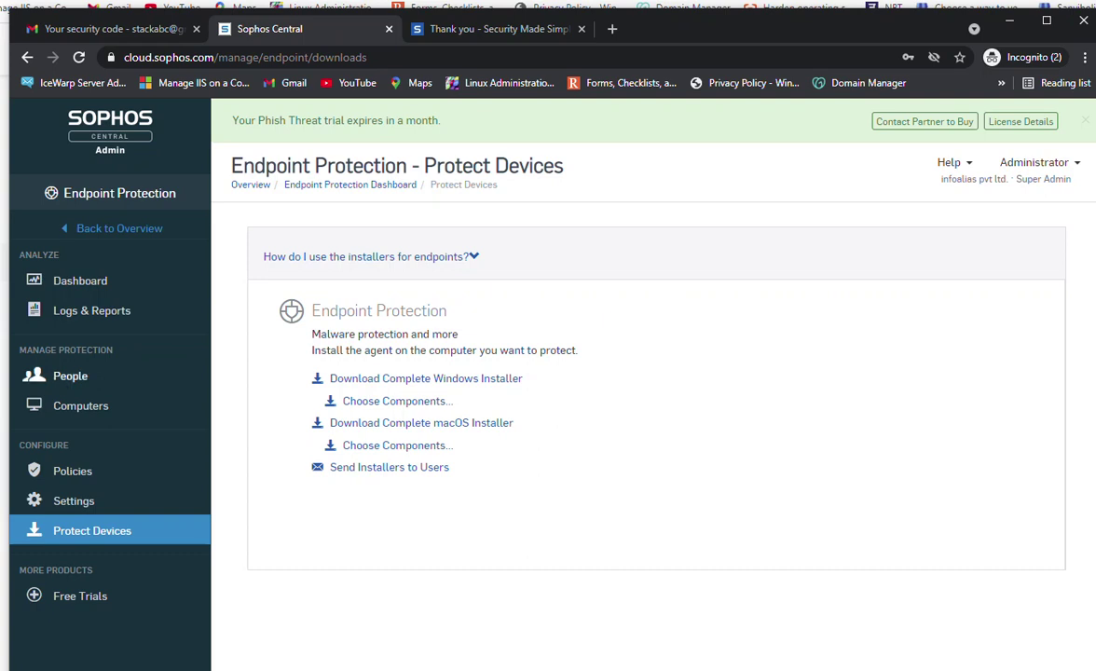
- Examine the Endpoint Protection dashboard, including the threat cases, endpoint computer activity status and web control summary
click(80, 280)
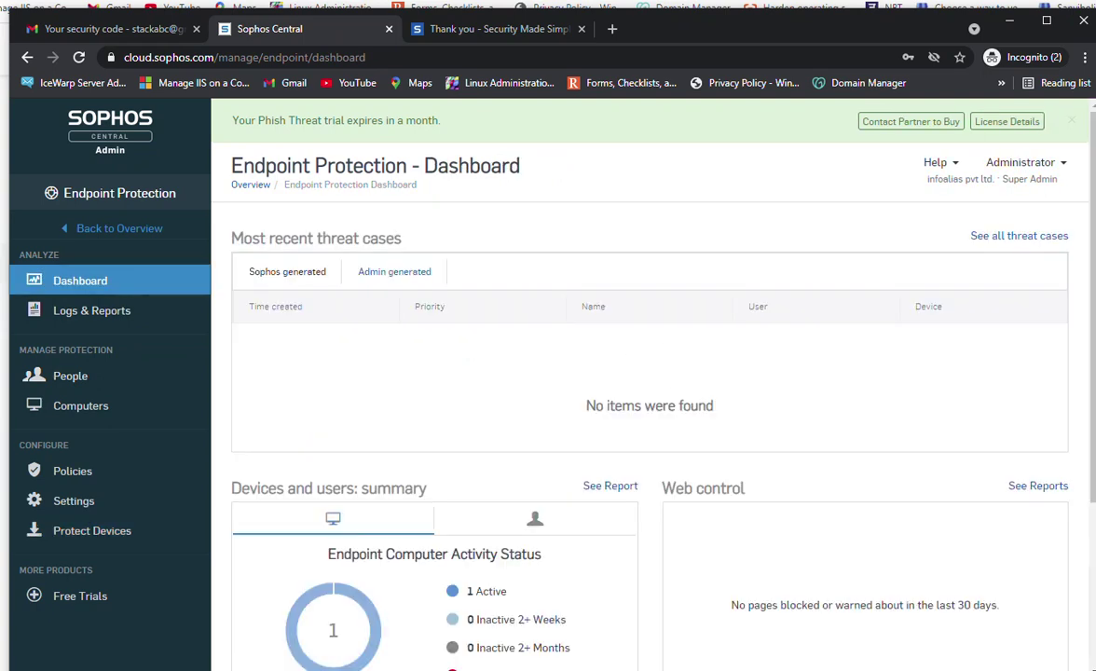
scroll(650, 373, down, 1)
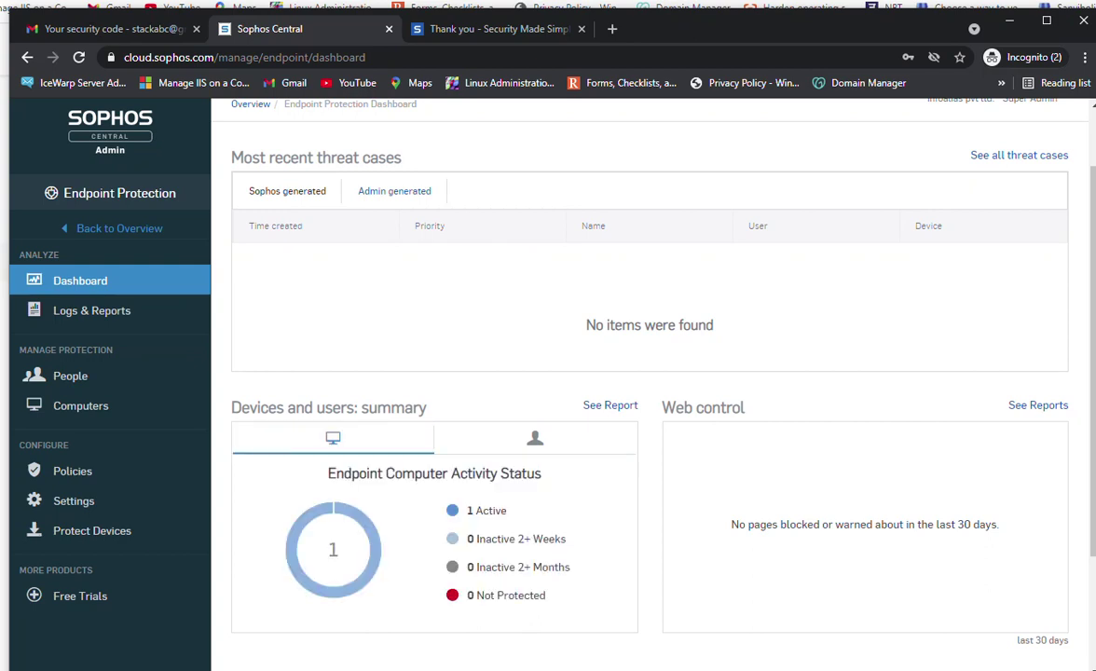
scroll(650, 373, up, 1)
scroll(650, 372, down, 3)
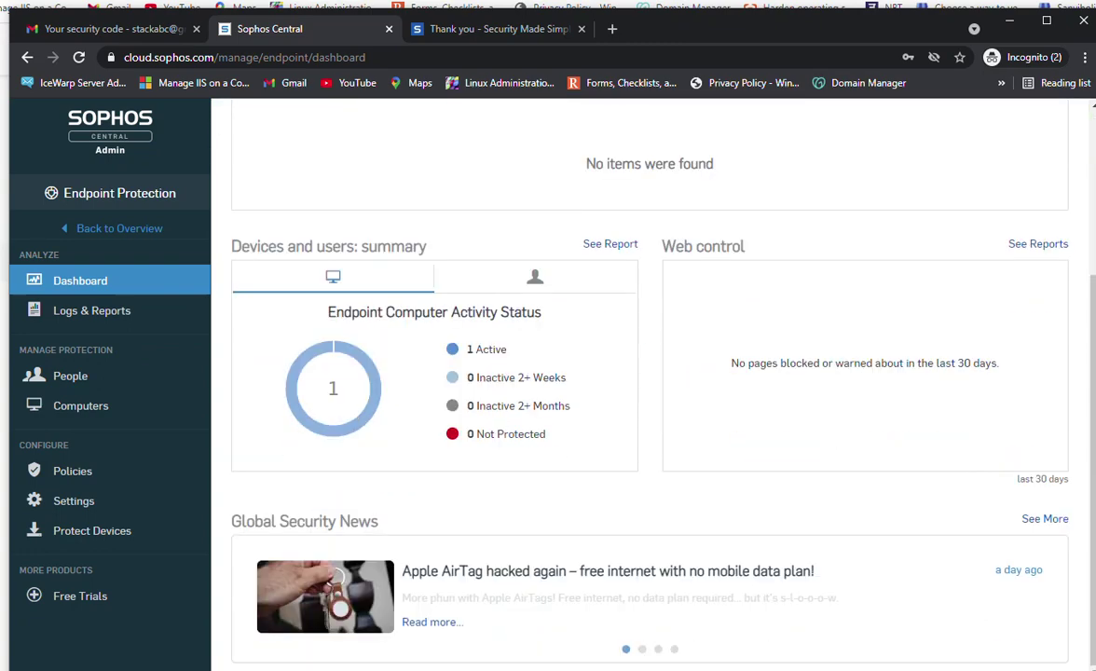
scroll(650, 373, up, 3)
scroll(650, 373, down, 1)
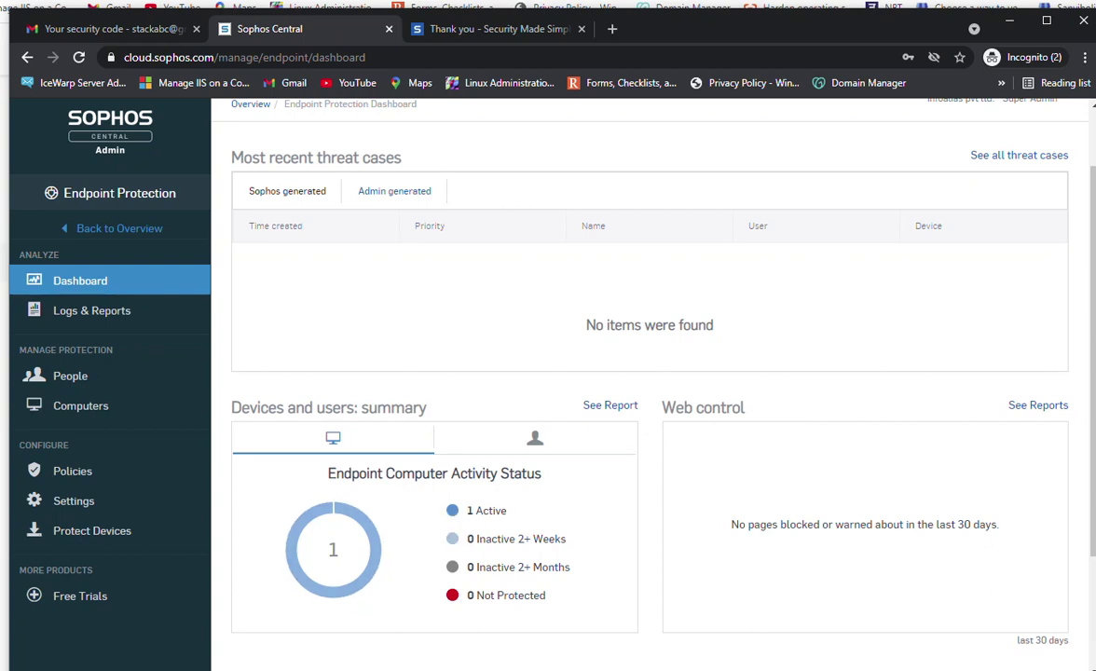
scroll(649, 373, down, 2)
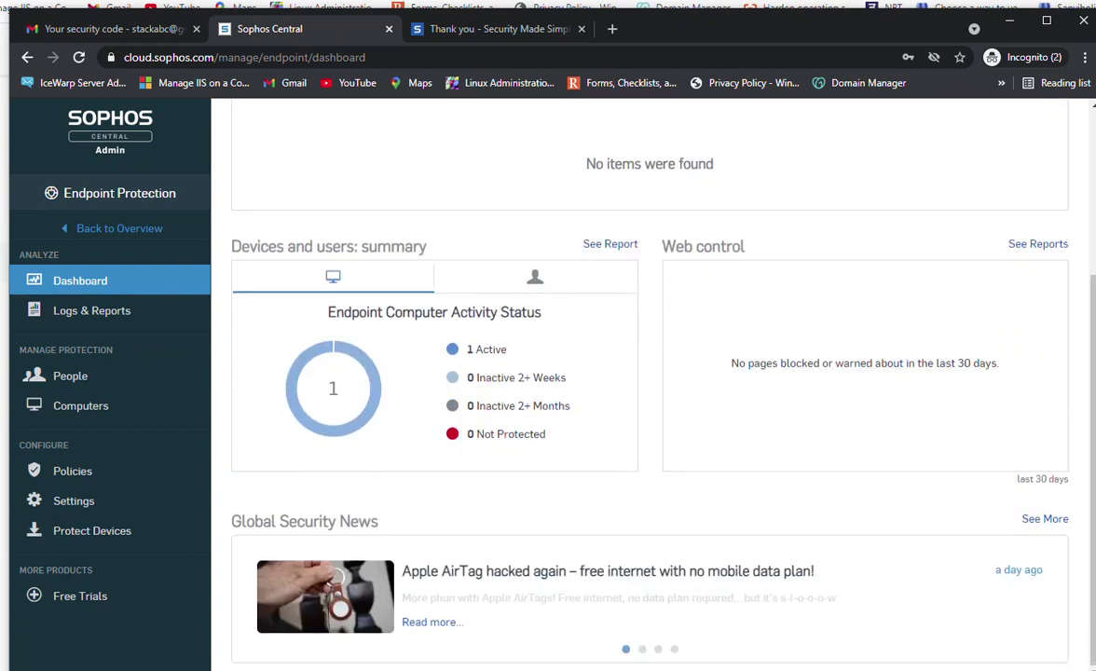
scroll(336, 448, up, 1)
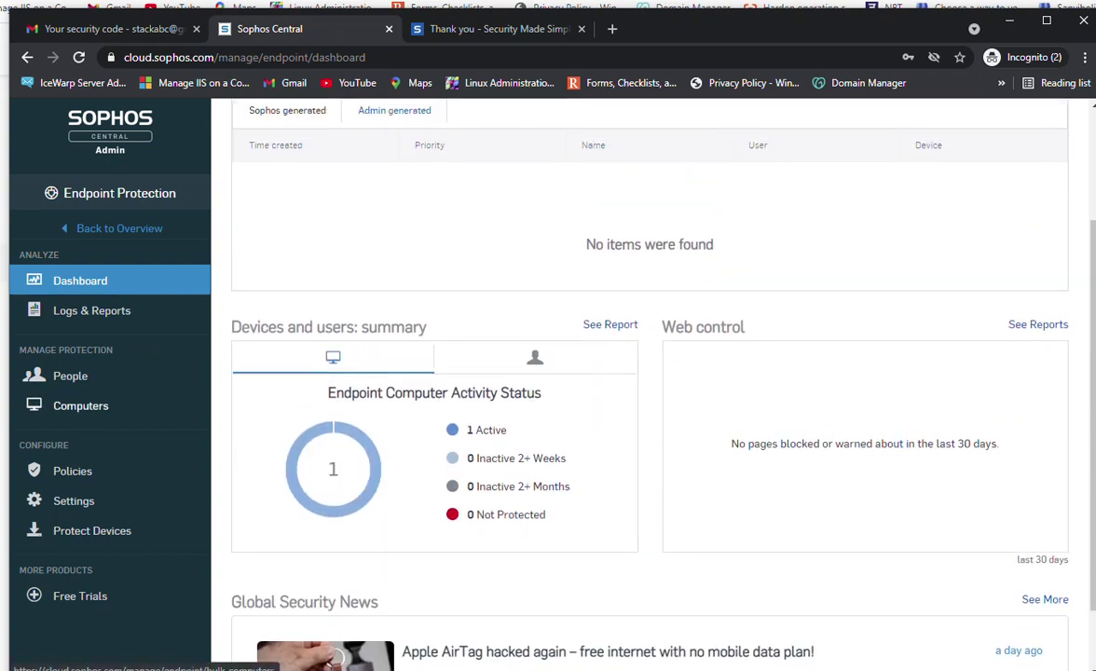
- Open the DESKTOP-AGU5LVC computer's details and review its recent events, agent summary and available actions
click(81, 405)
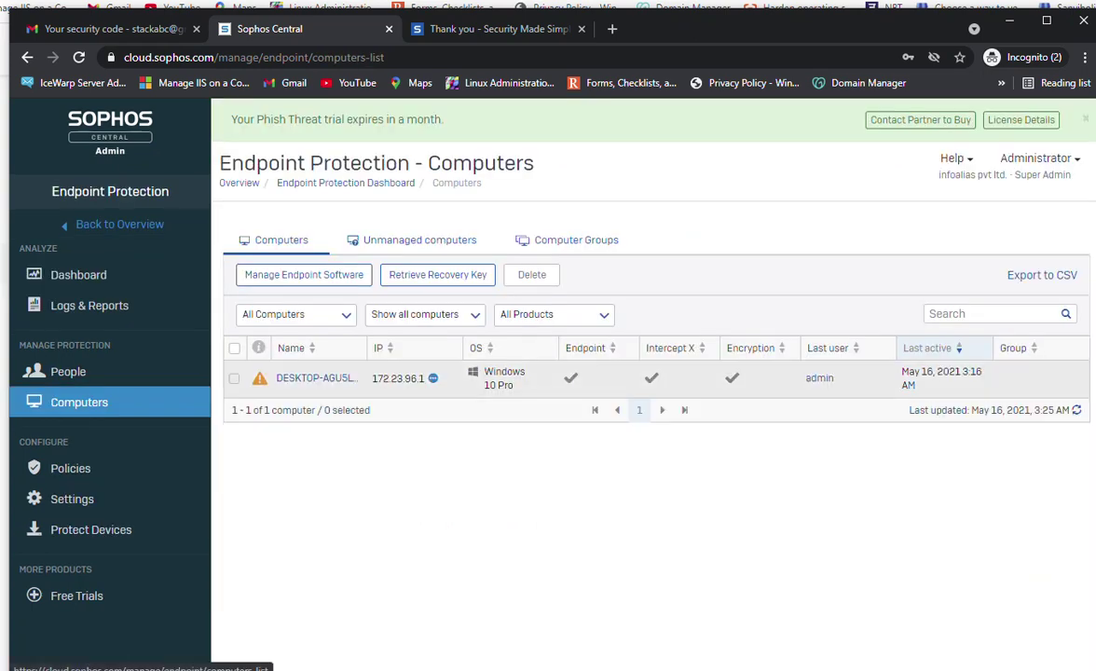
mouse_move(259, 379)
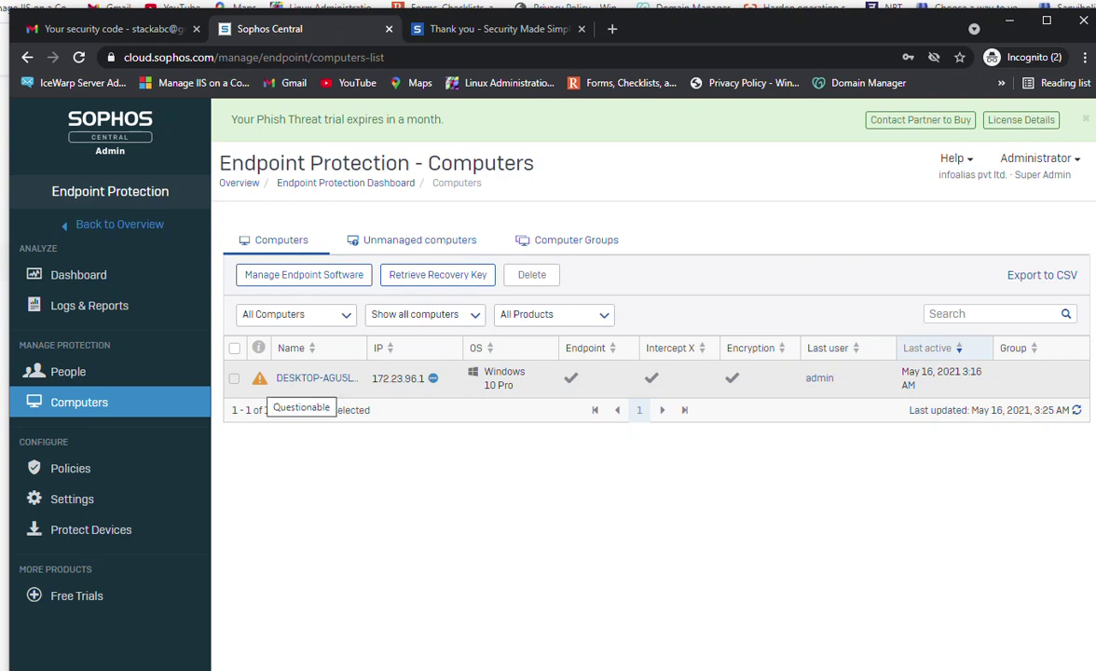
click(234, 378)
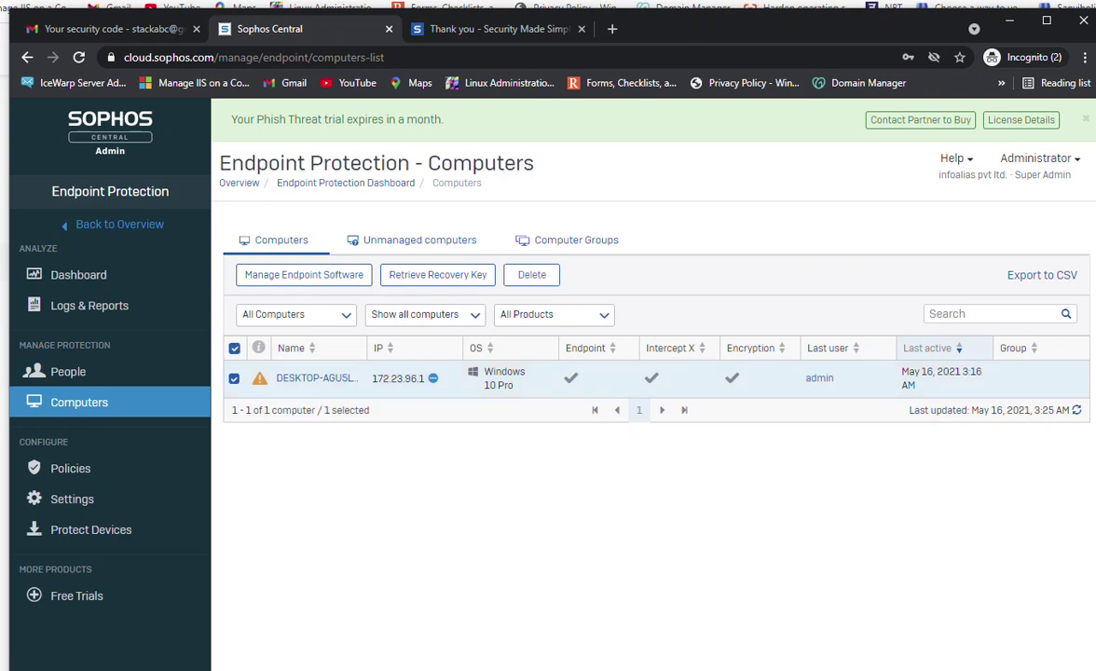
click(316, 378)
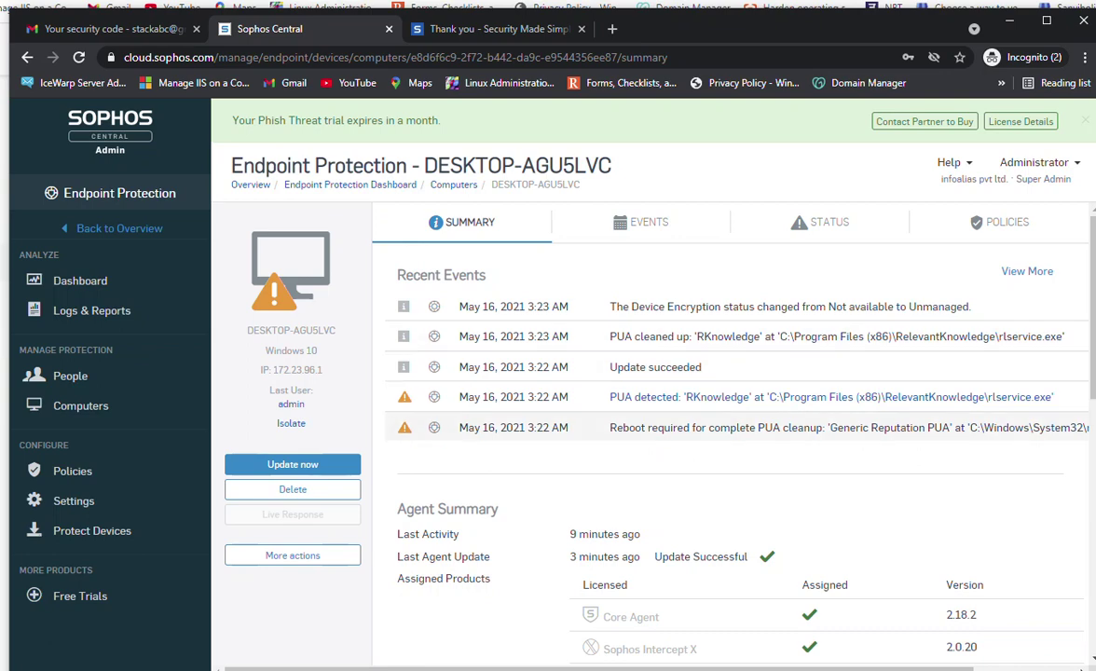
scroll(652, 420, down, 1)
scroll(652, 419, up, 1)
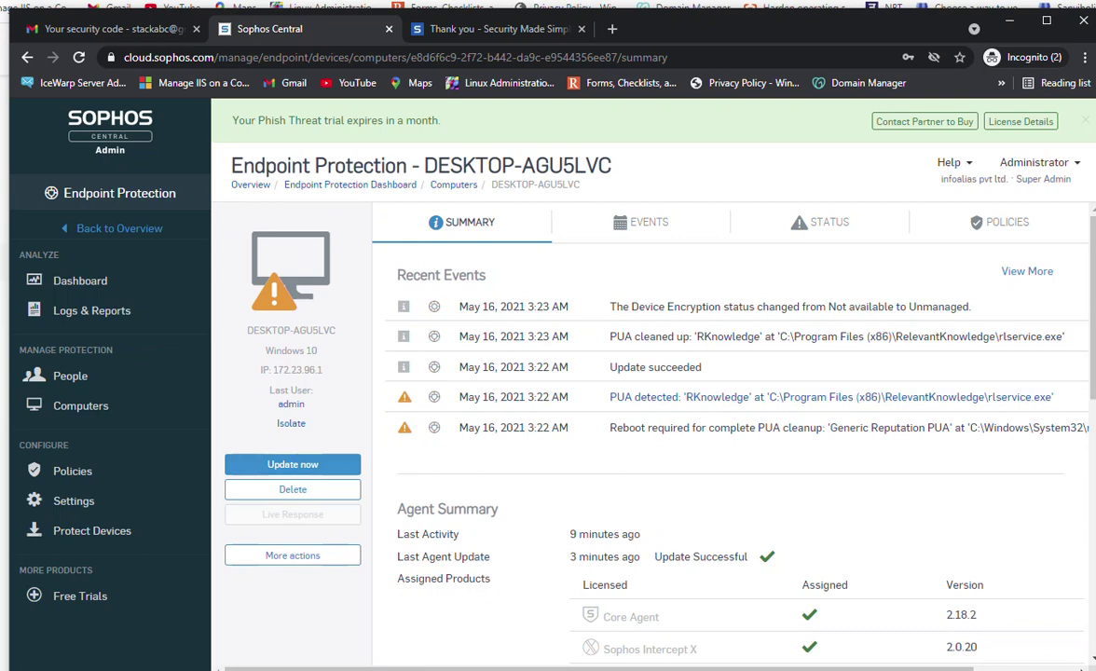
click(293, 464)
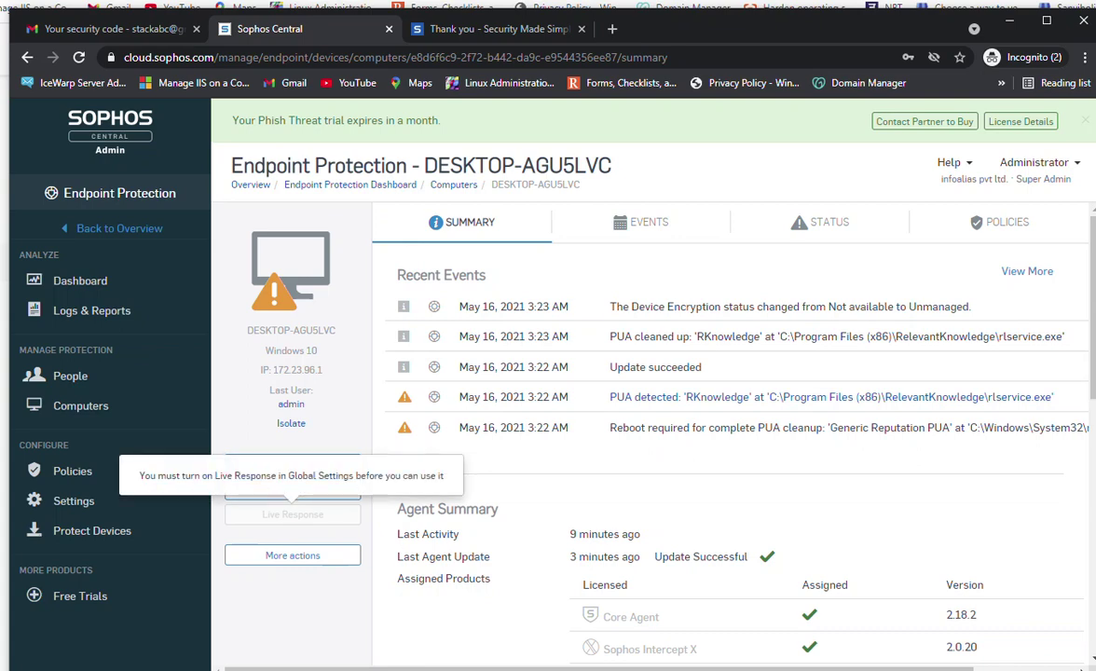
click(292, 555)
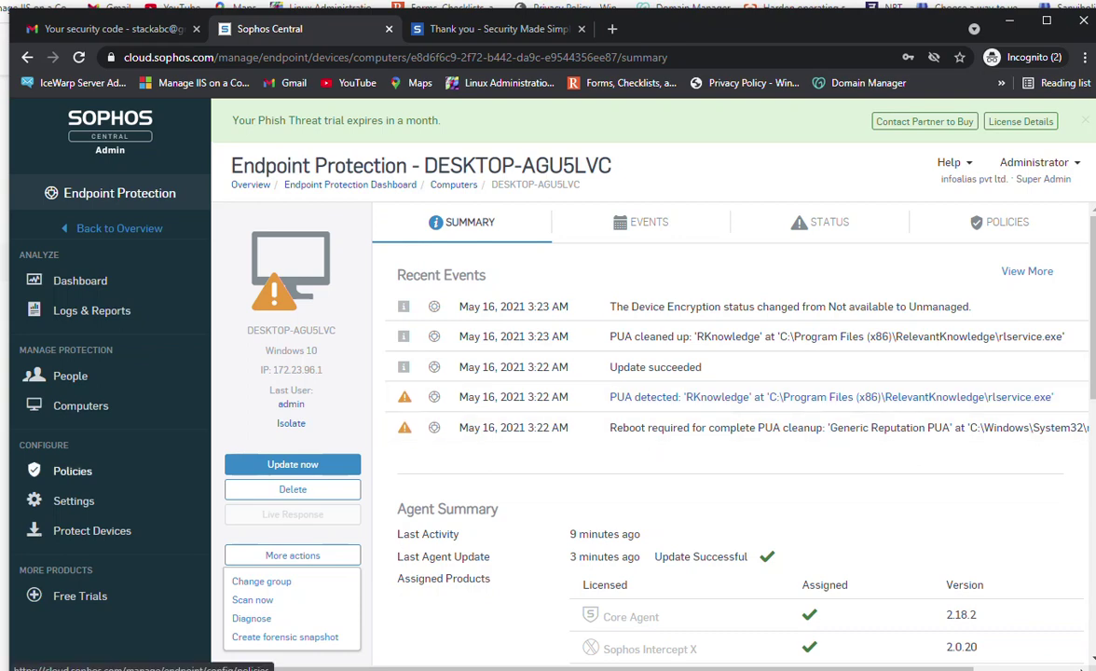
- Examine the list of Endpoint Protection base policies, from Threat Protection through Web Control
click(73, 470)
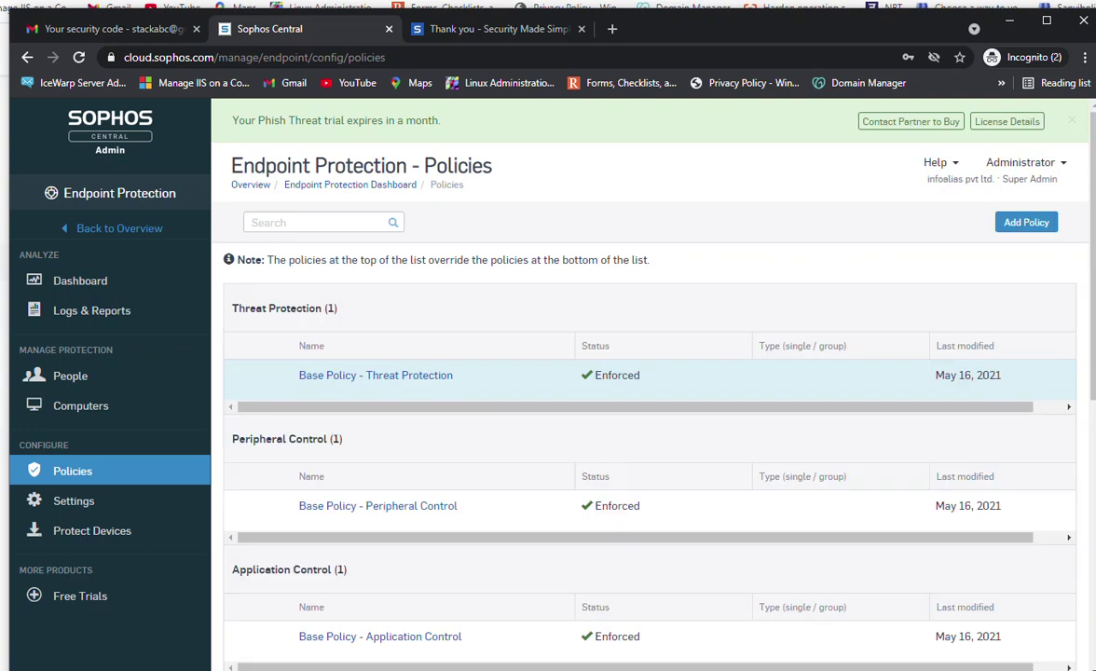
scroll(643, 382, down, 3)
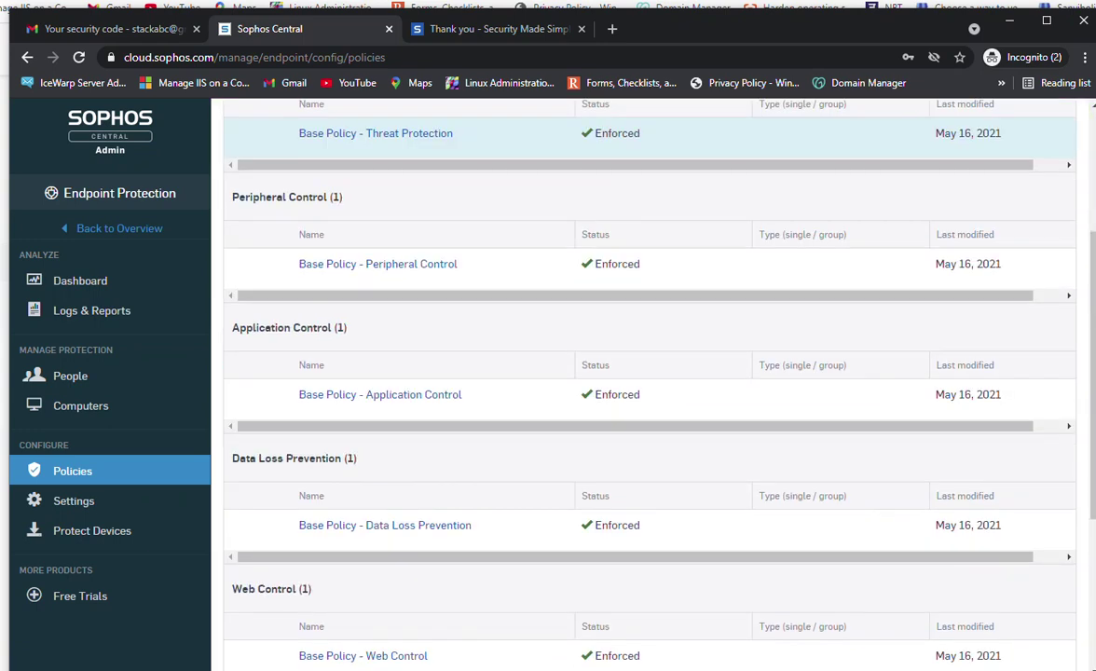
scroll(643, 382, down, 3)
scroll(643, 382, up, 5)
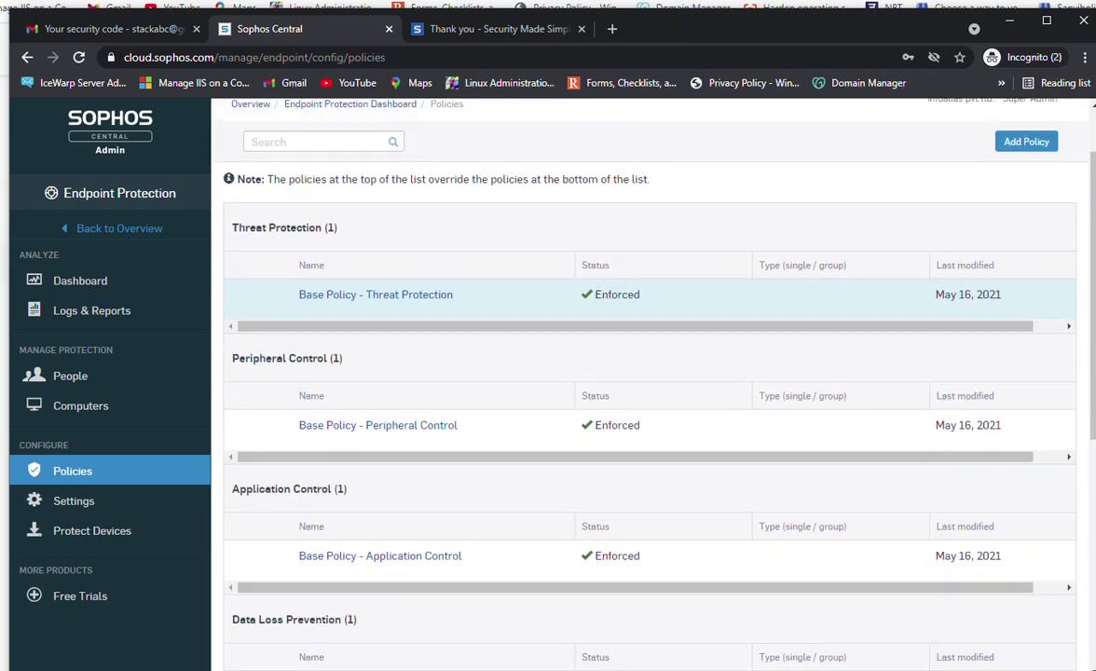
scroll(643, 383, up, 1)
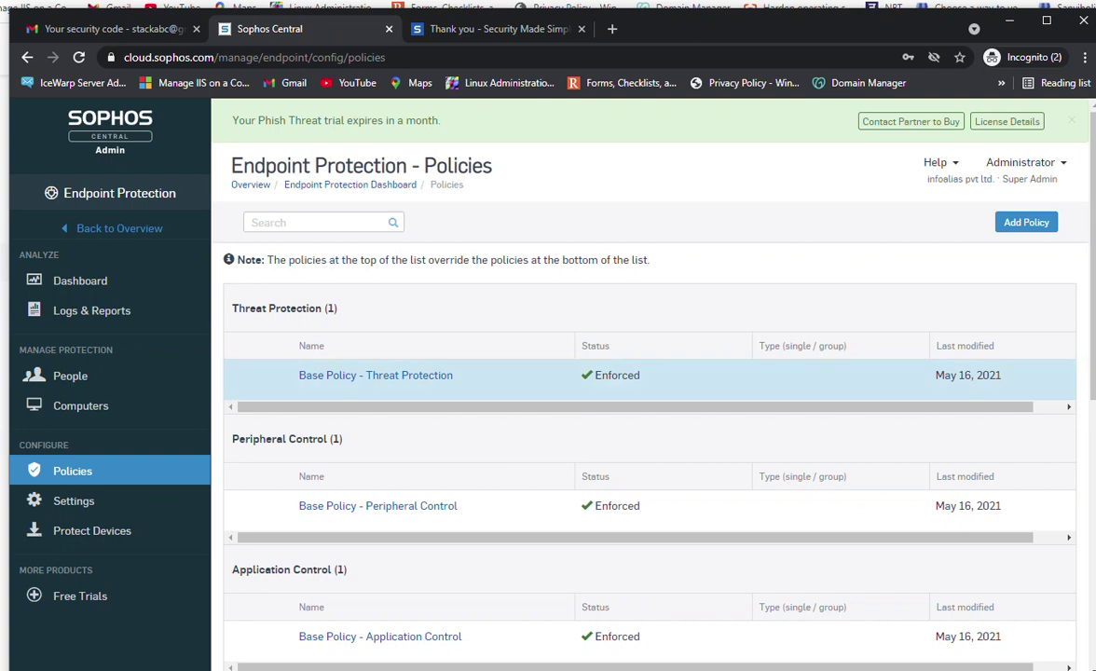
scroll(643, 382, down, 2)
scroll(643, 382, up, 2)
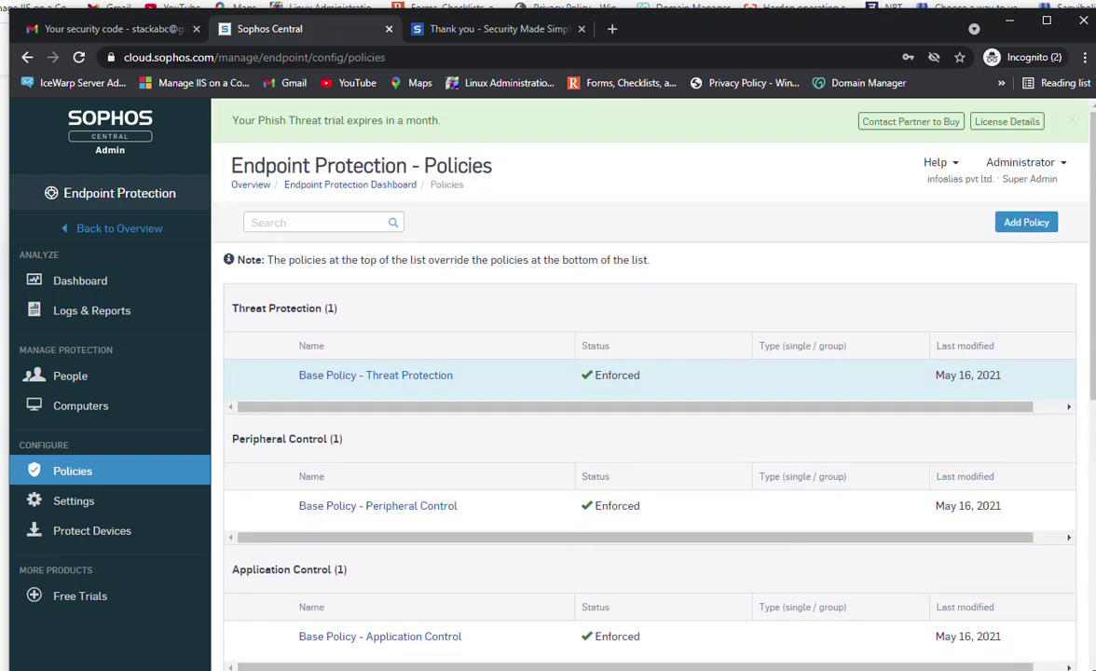